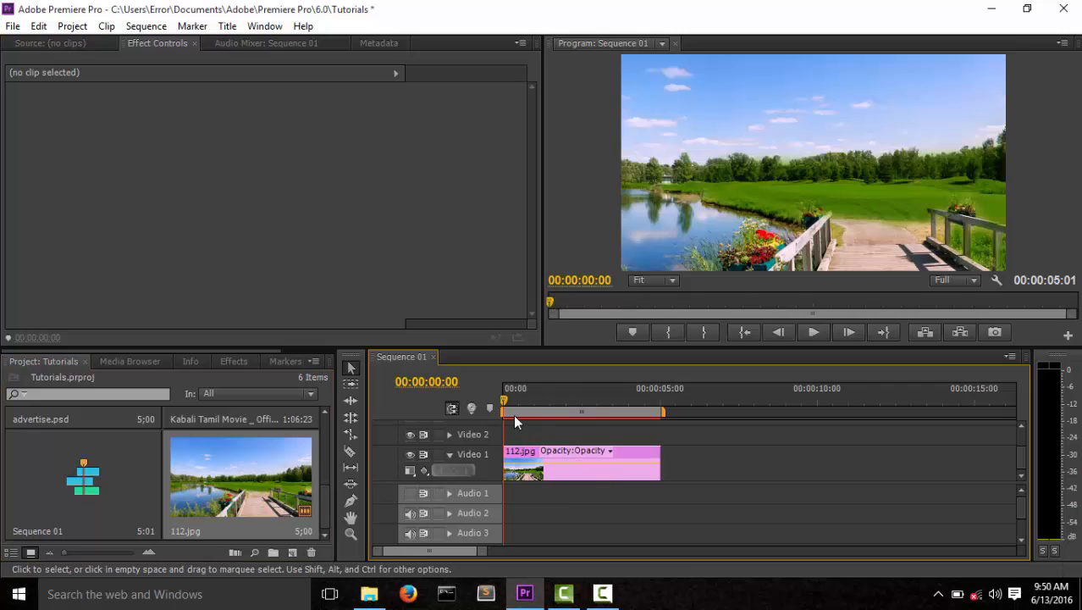
Enable Position keyframing on the 112.jpg clip at the start of the sequence and set its horizontal position to 514.
{"action": "mouse_move", "coordinate": [506, 409]}
{"action": "left_mouse_down"}
{"action": "mouse_move", "coordinate": [560, 410]}
{"action": "mouse_move", "coordinate": [493, 410]}
{"action": "left_mouse_up"}
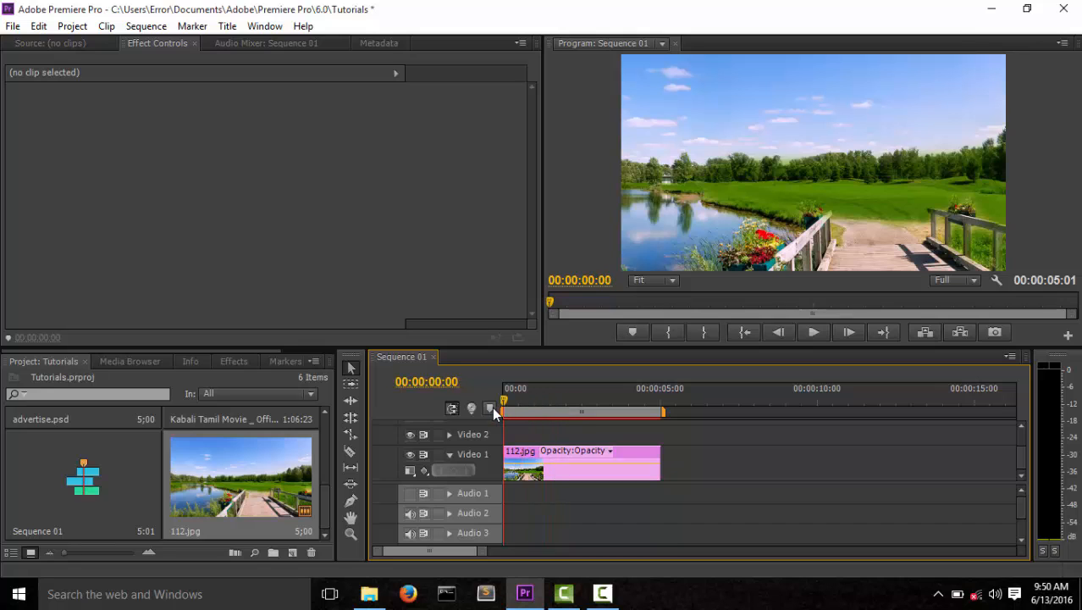
{"action": "left_click", "coordinate": [544, 471]}
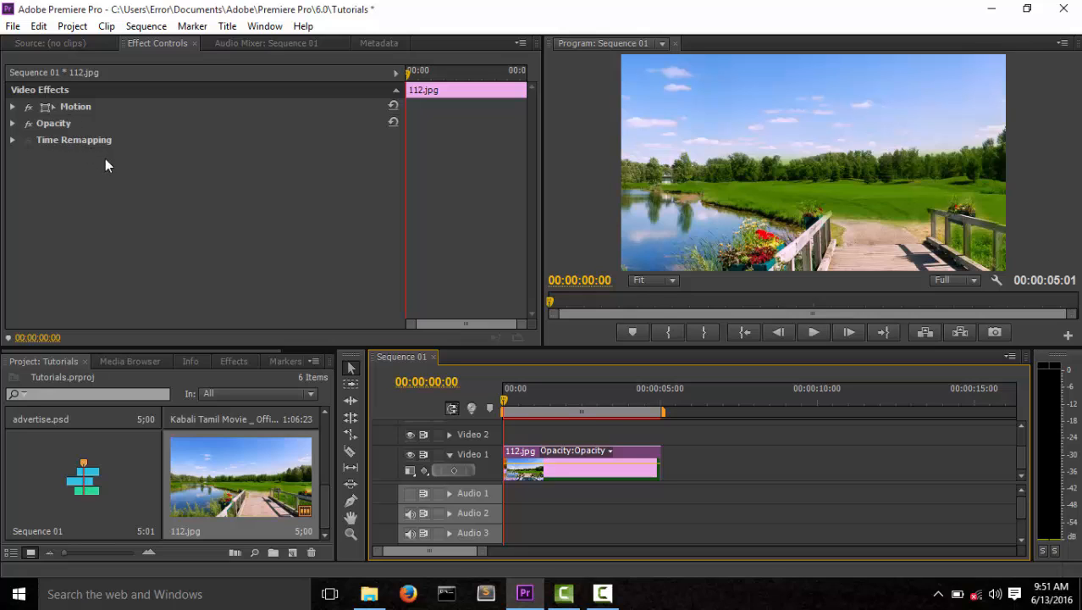
{"action": "left_click", "coordinate": [12, 108]}
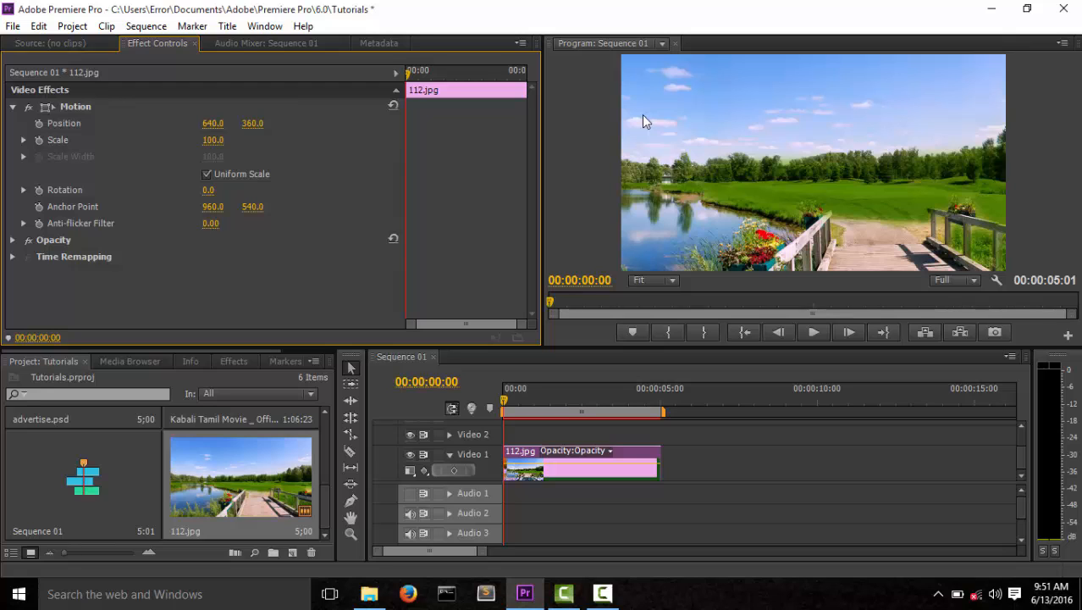
{"action": "left_click", "coordinate": [39, 124]}
{"action": "left_click_drag", "start_coordinate": [213, 125], "coordinate": [110, 127]}
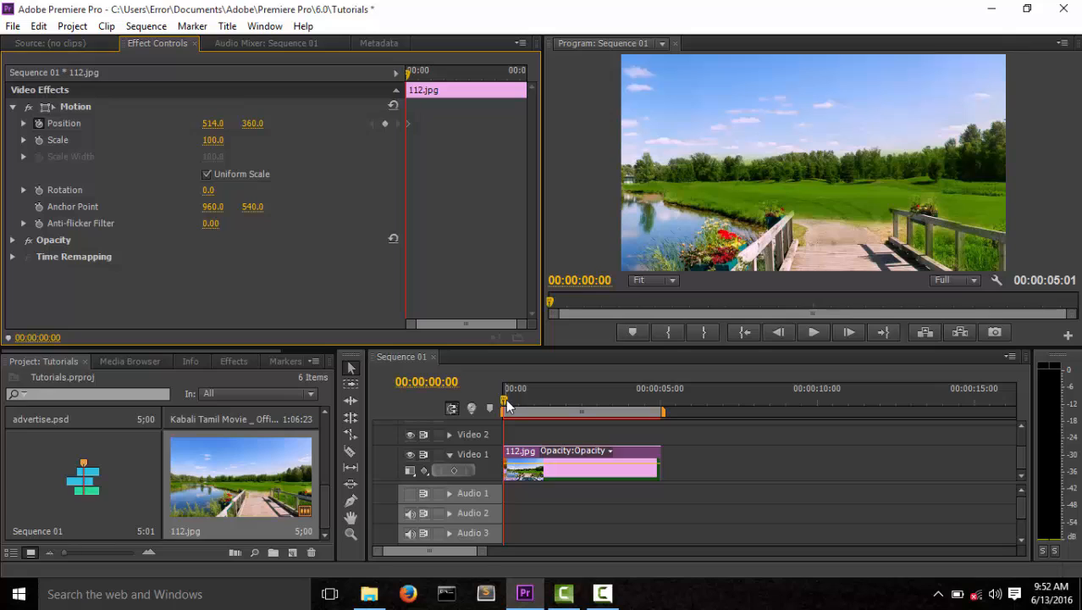
Add a second Position keyframe at 00:00:02:19 with the values 626 and 275.
{"action": "left_click_drag", "start_coordinate": [505, 399], "coordinate": [593, 403]}
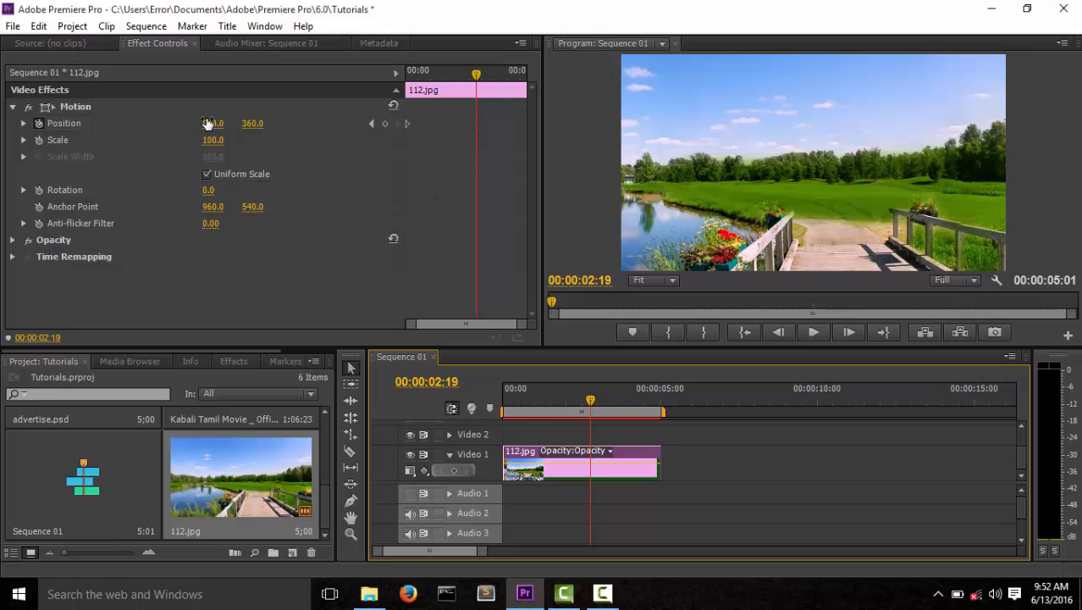
{"action": "mouse_move", "coordinate": [209, 123]}
{"action": "left_mouse_down"}
{"action": "mouse_move", "coordinate": [133, 123]}
{"action": "mouse_move", "coordinate": [218, 124]}
{"action": "left_mouse_up"}
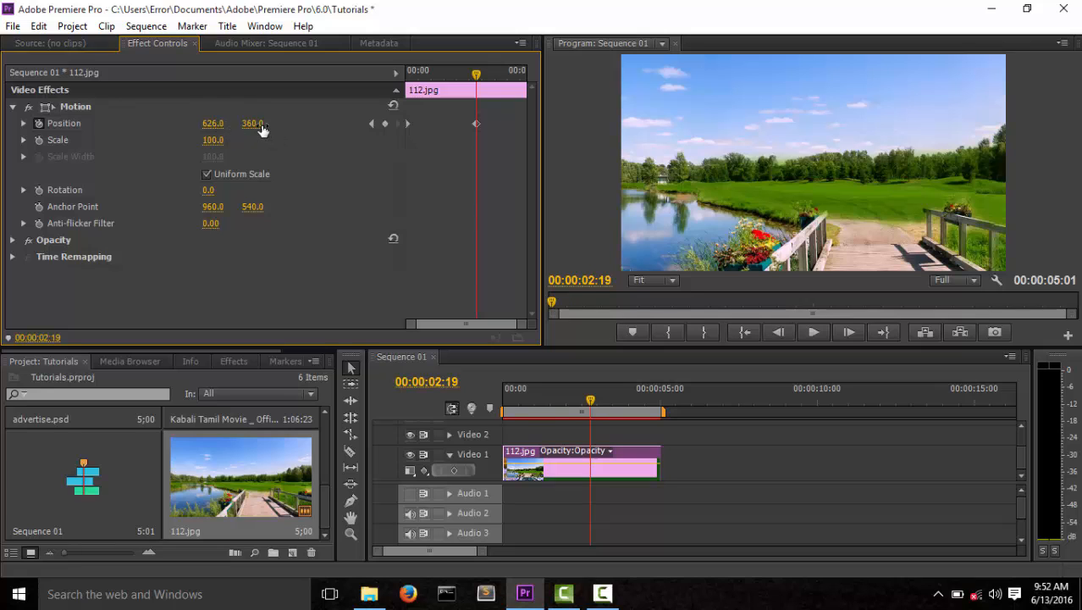
{"action": "left_click_drag", "start_coordinate": [260, 125], "coordinate": [190, 126]}
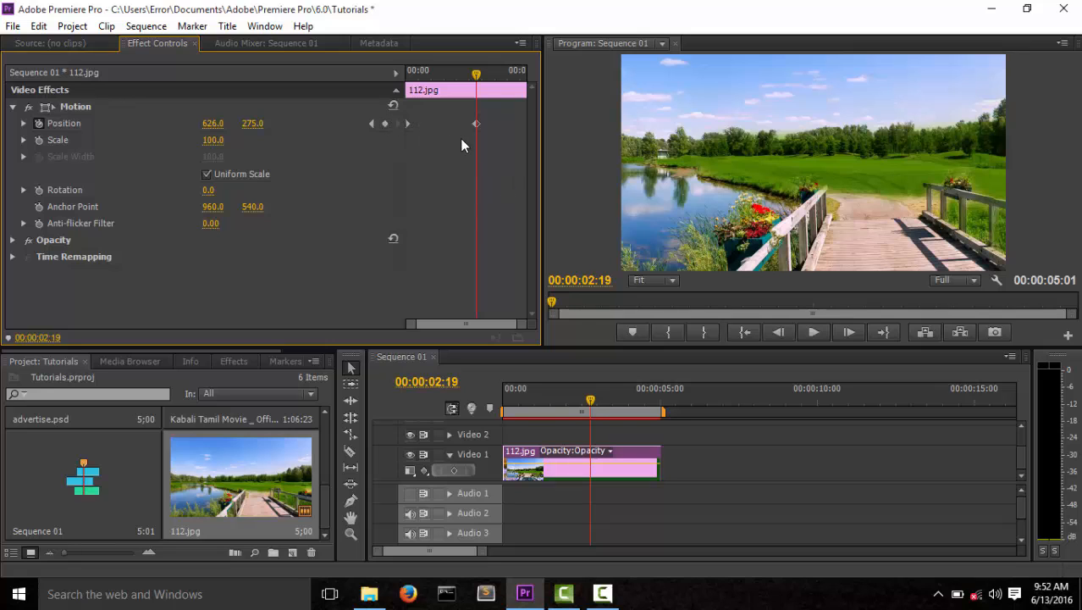
Play the sequence from the beginning to preview the Position animation.
{"action": "left_click_drag", "start_coordinate": [590, 399], "coordinate": [474, 392]}
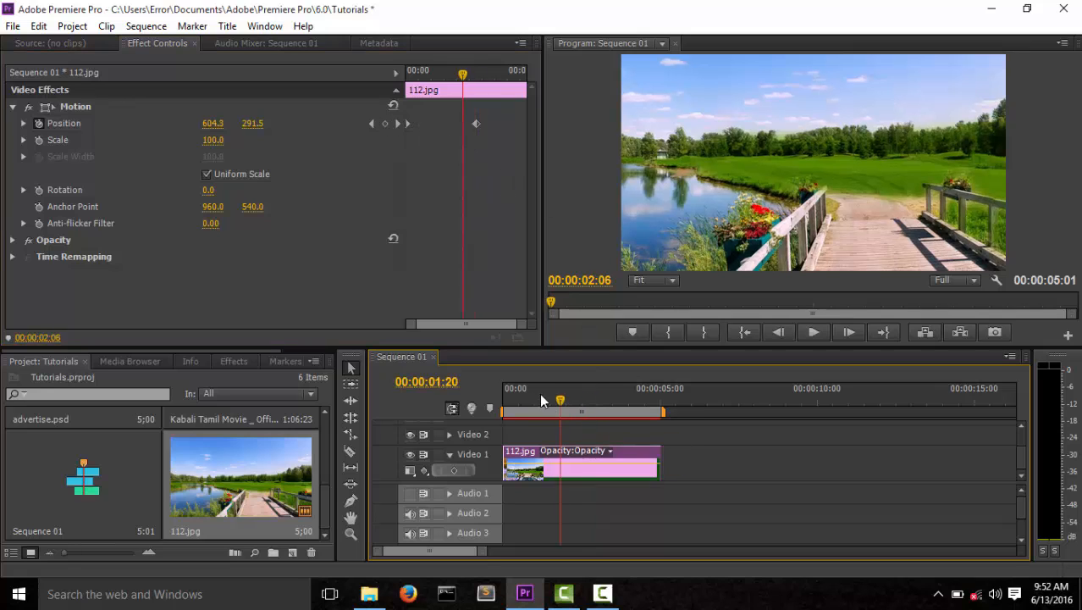
{"action": "left_click", "coordinate": [818, 332]}
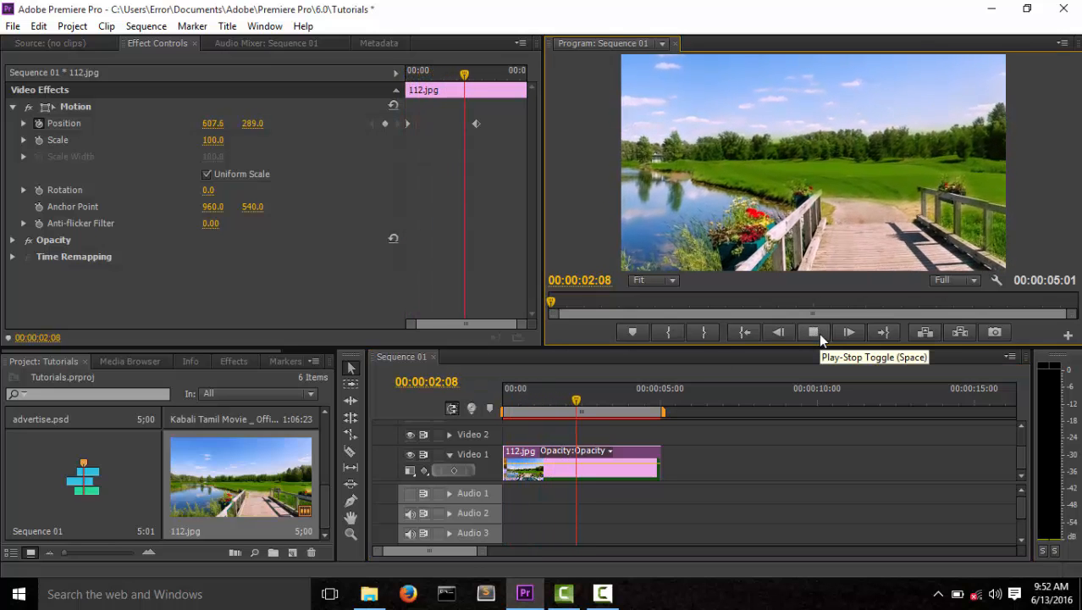
{"action": "left_click", "coordinate": [818, 333]}
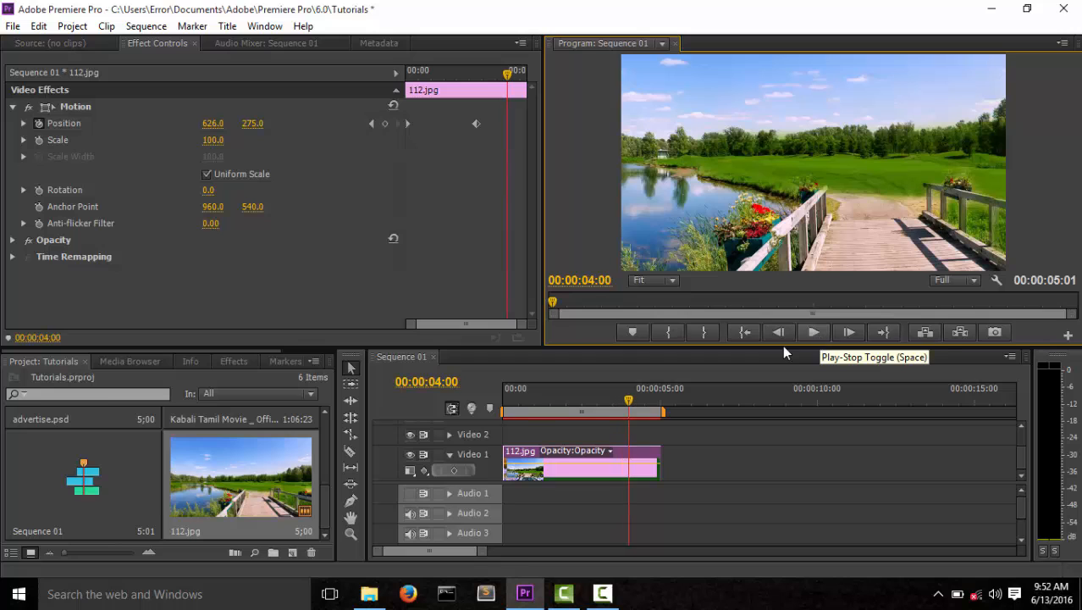
Enable Scale keyframing at the start of the clip and set the Scale to 66.
{"action": "left_click", "coordinate": [628, 401]}
{"action": "left_click_drag", "start_coordinate": [630, 402], "coordinate": [497, 398]}
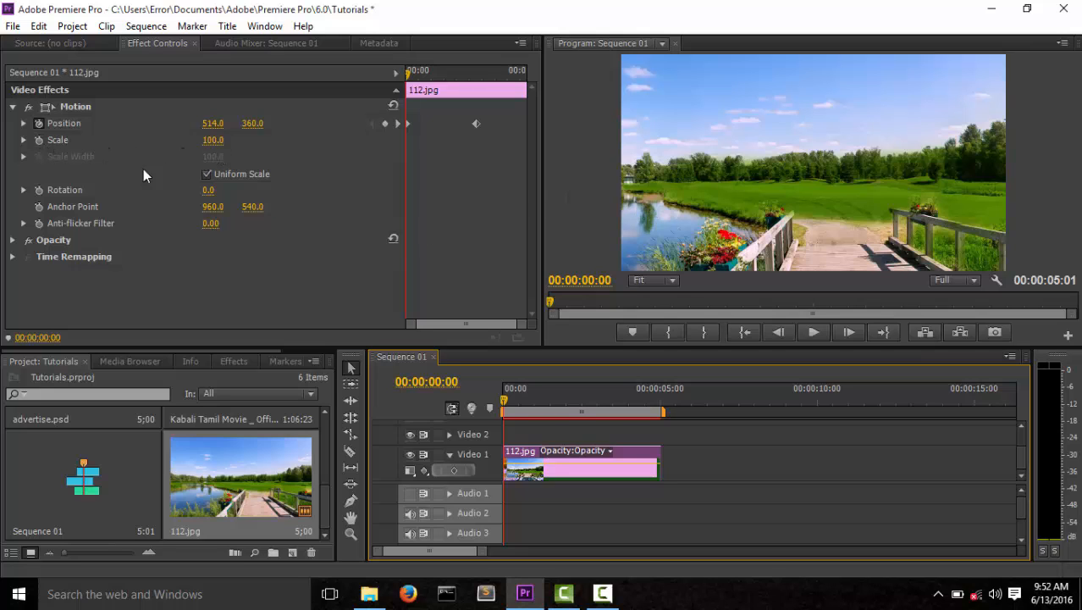
{"action": "left_click", "coordinate": [40, 141]}
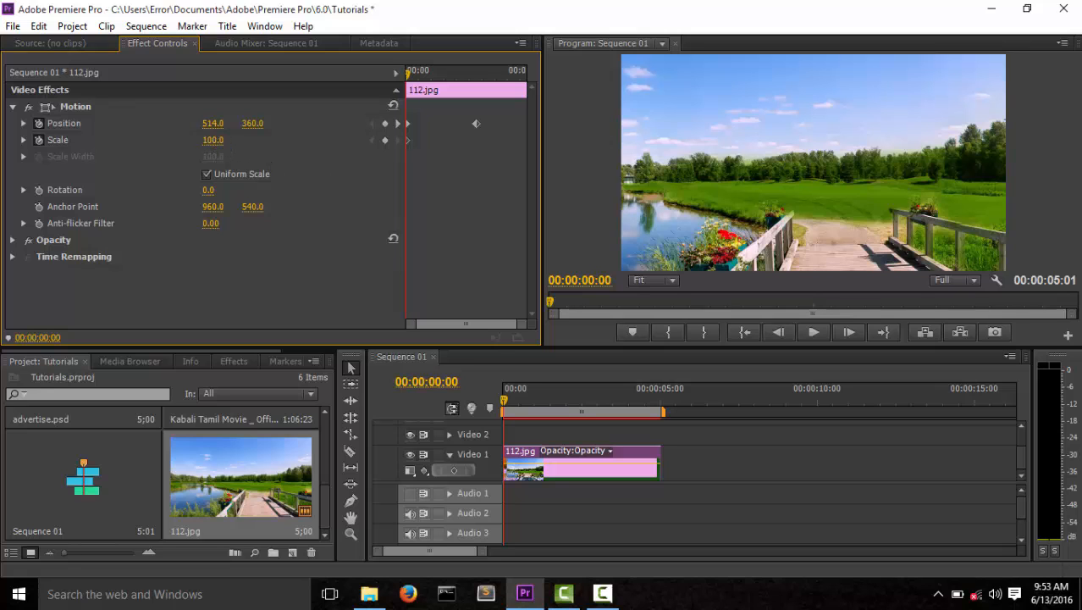
{"action": "left_click_drag", "start_coordinate": [216, 142], "coordinate": [187, 142]}
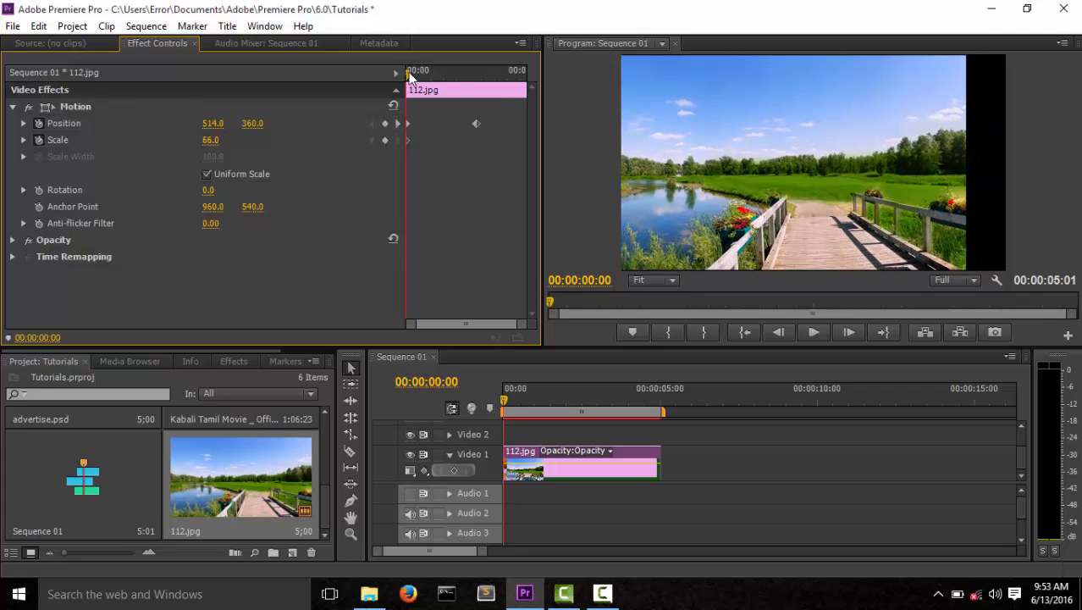
Add Scale keyframes of 84 at 00:00:02:01 and 60 at 00:00:03:18.
{"action": "left_click_drag", "start_coordinate": [419, 75], "coordinate": [460, 91]}
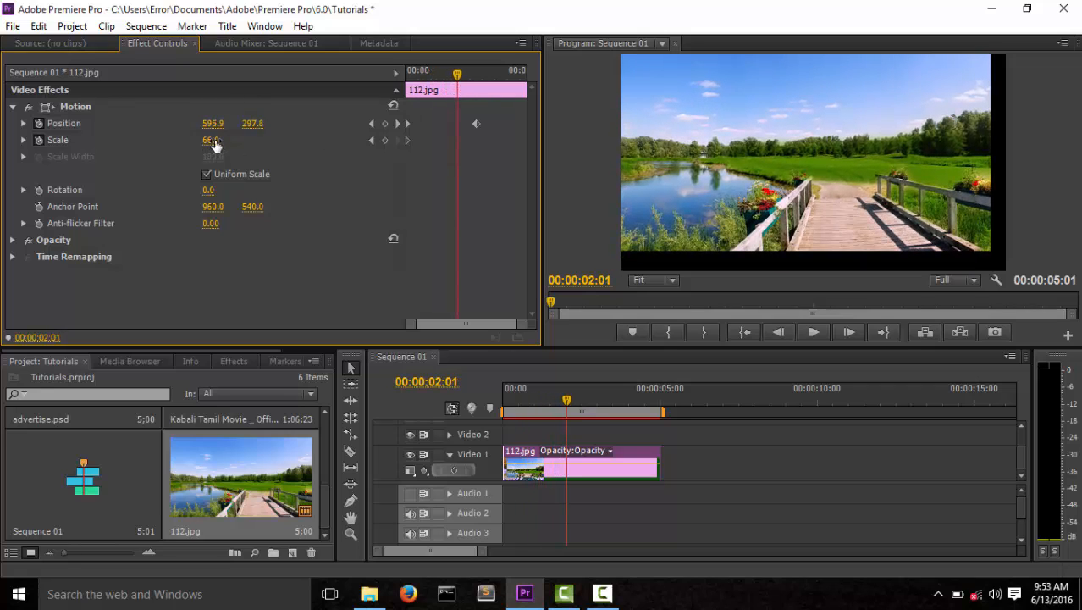
{"action": "left_click_drag", "start_coordinate": [207, 142], "coordinate": [223, 142]}
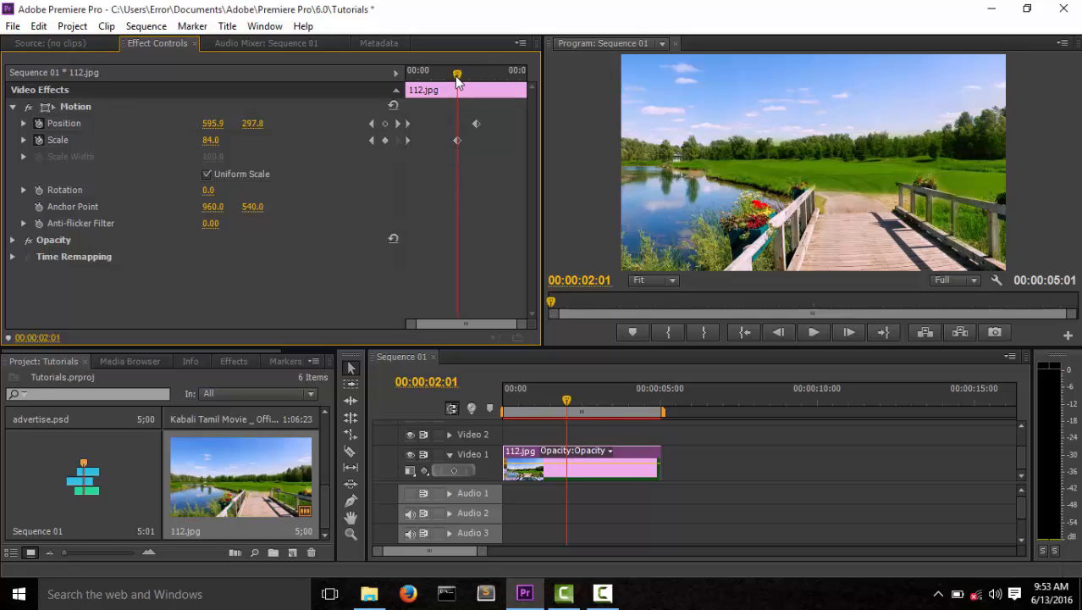
{"action": "left_click_drag", "start_coordinate": [457, 78], "coordinate": [500, 88]}
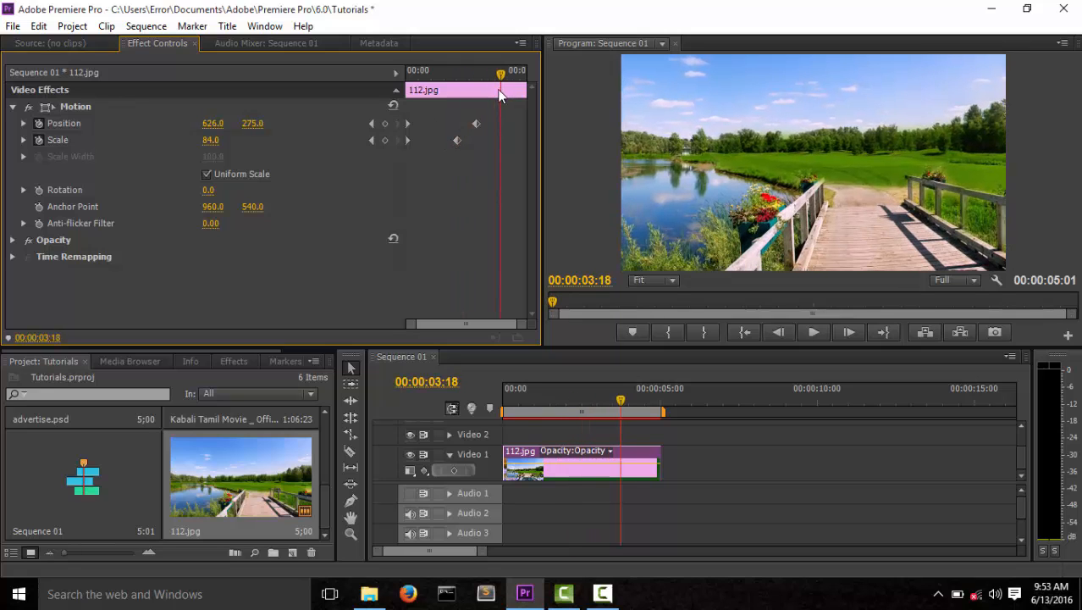
{"action": "left_click_drag", "start_coordinate": [217, 144], "coordinate": [196, 144]}
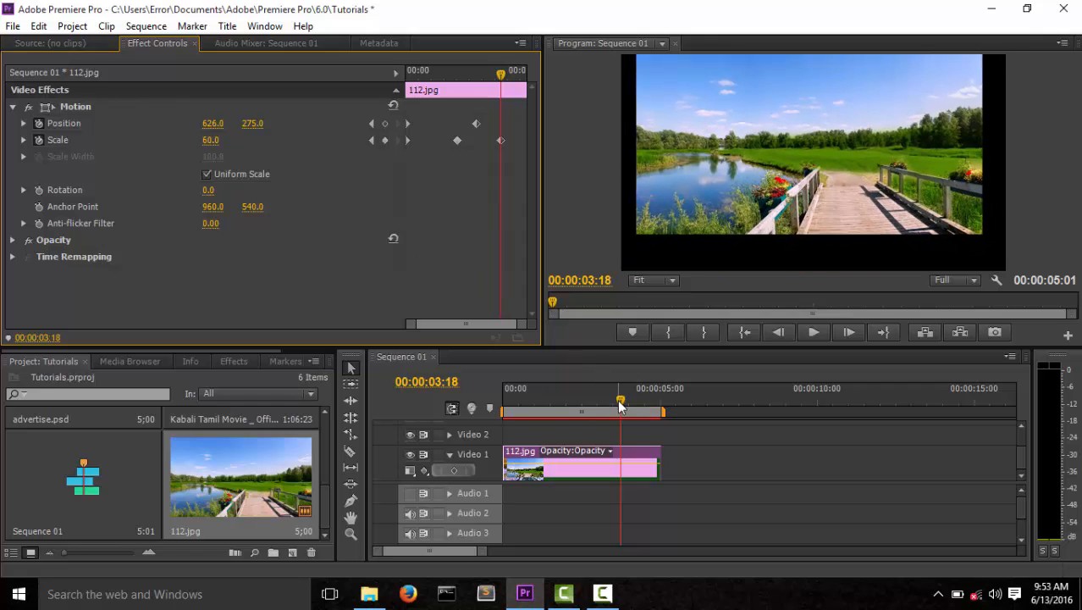
Play the sequence twice from the beginning to preview the combined Position and Scale animation, and return to the start.
{"action": "left_click_drag", "start_coordinate": [621, 400], "coordinate": [451, 407]}
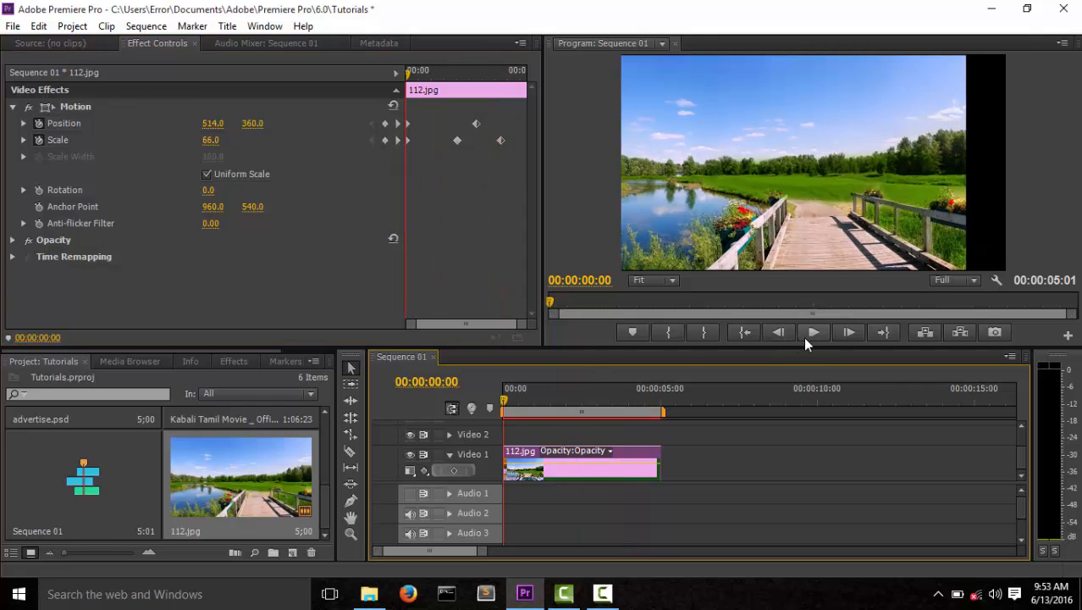
{"action": "left_click", "coordinate": [806, 339]}
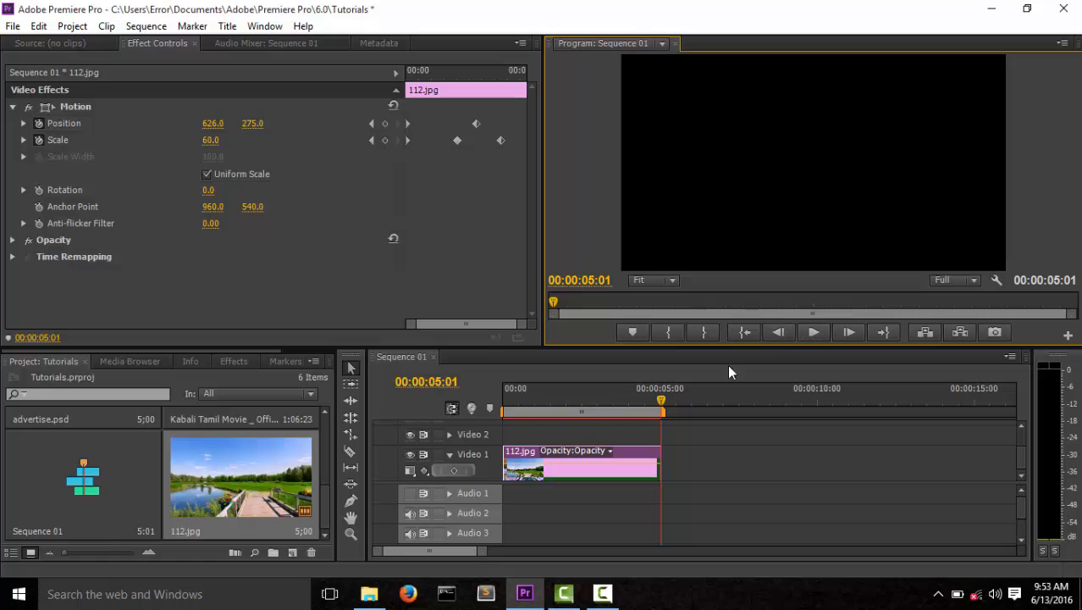
{"action": "left_click_drag", "start_coordinate": [662, 403], "coordinate": [503, 404]}
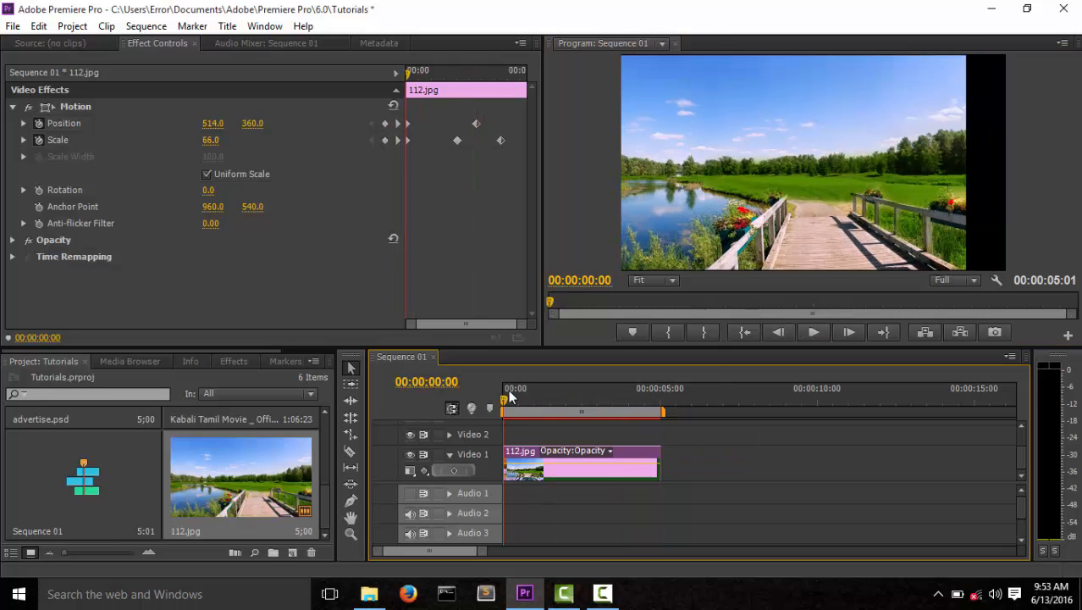
{"action": "left_click", "coordinate": [810, 334]}
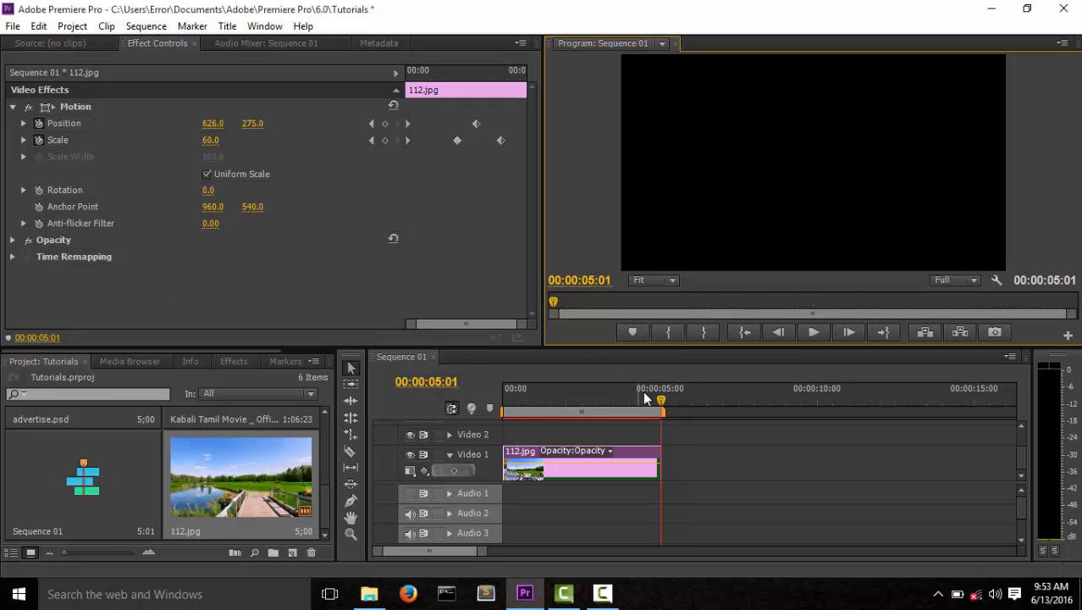
{"action": "left_click_drag", "start_coordinate": [658, 400], "coordinate": [502, 405]}
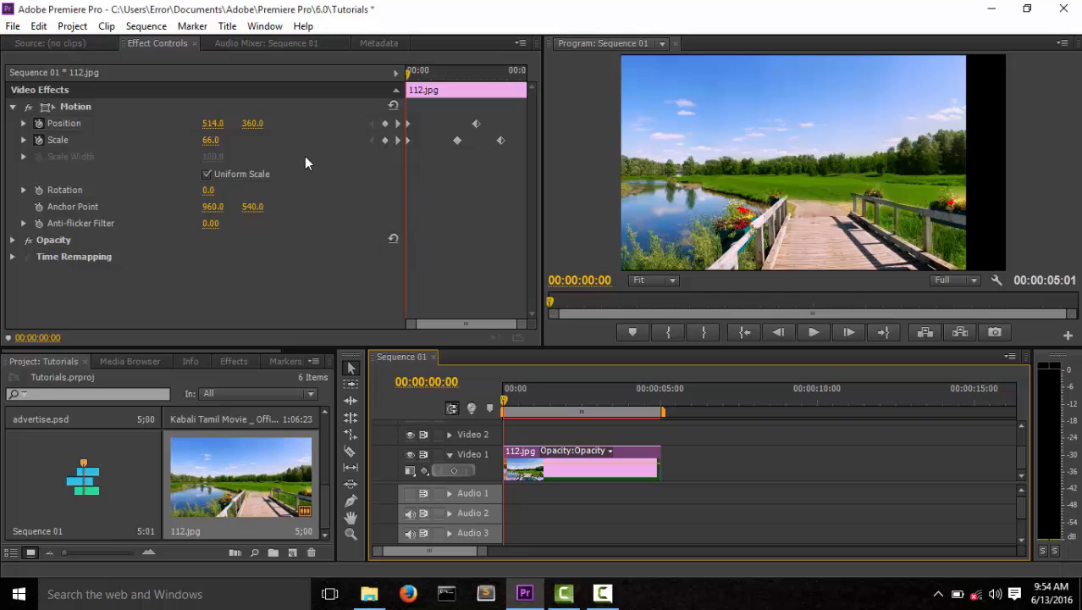
Remove and re-add the Scale keyframe at the clip's start, and delete all Scale keyframes by disabling Scale animation.
{"action": "left_click", "coordinate": [385, 141]}
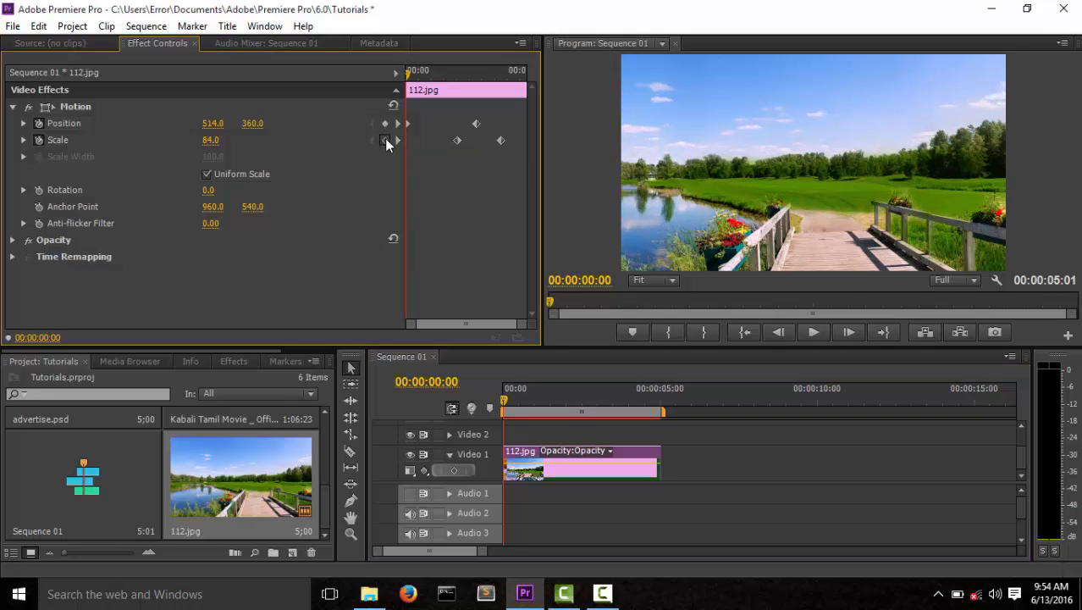
{"action": "left_click", "coordinate": [385, 140]}
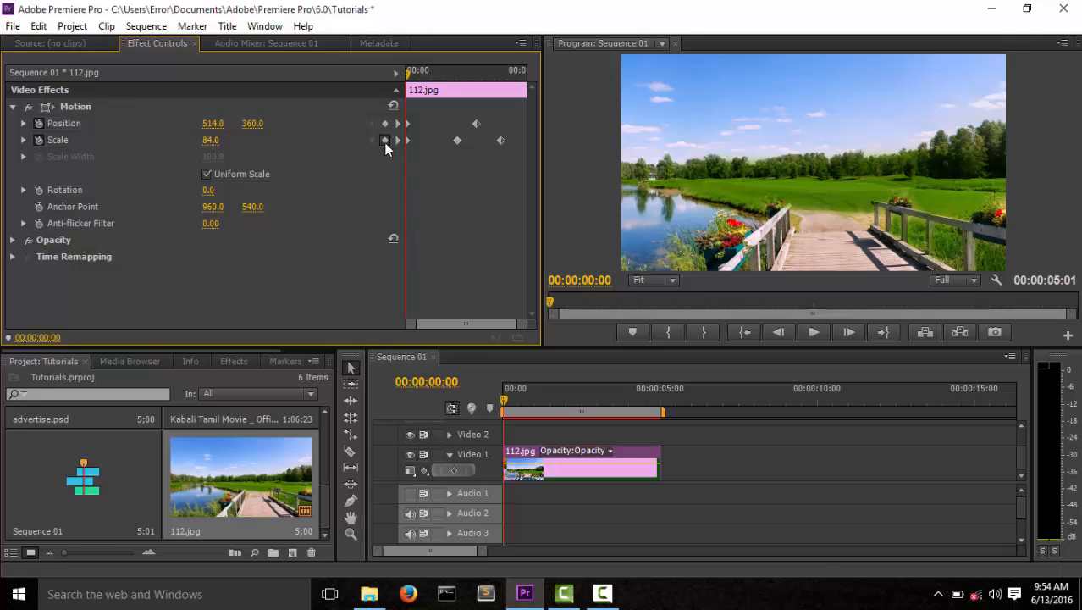
{"action": "left_click", "coordinate": [39, 140]}
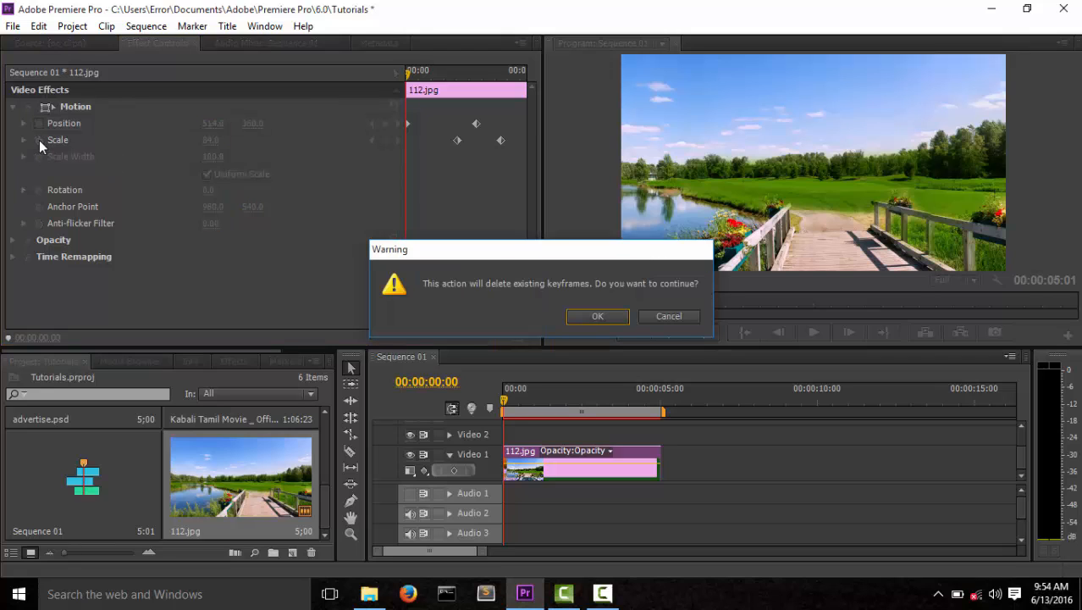
{"action": "left_click_drag", "start_coordinate": [502, 254], "coordinate": [386, 221]}
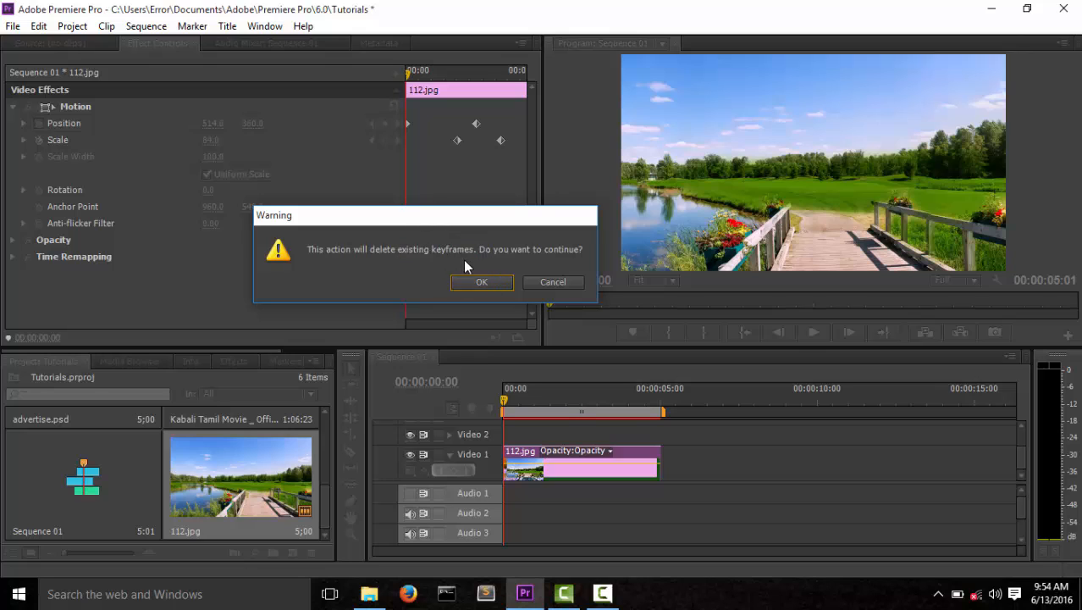
{"action": "left_click", "coordinate": [476, 282]}
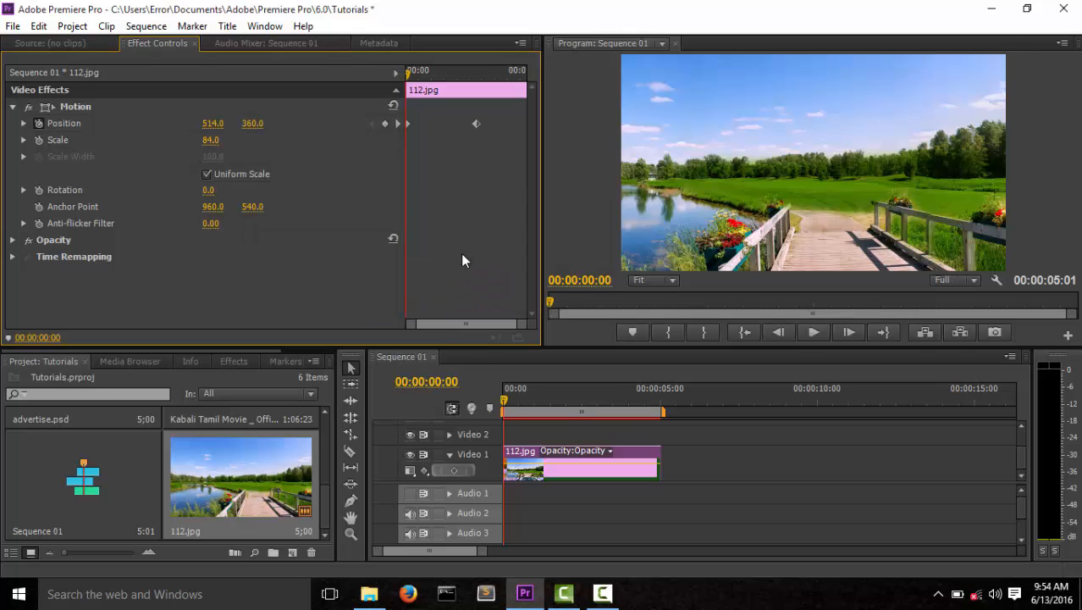
Reset the clip's Motion effect to its default values and collapse its properties.
{"action": "left_click", "coordinate": [394, 108]}
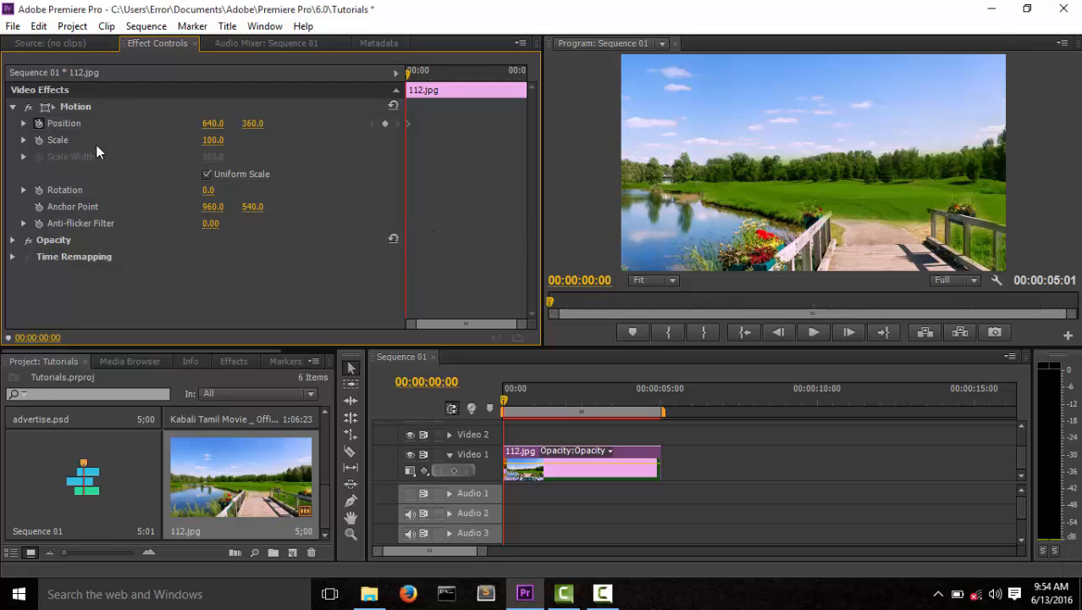
{"action": "left_click", "coordinate": [13, 107]}
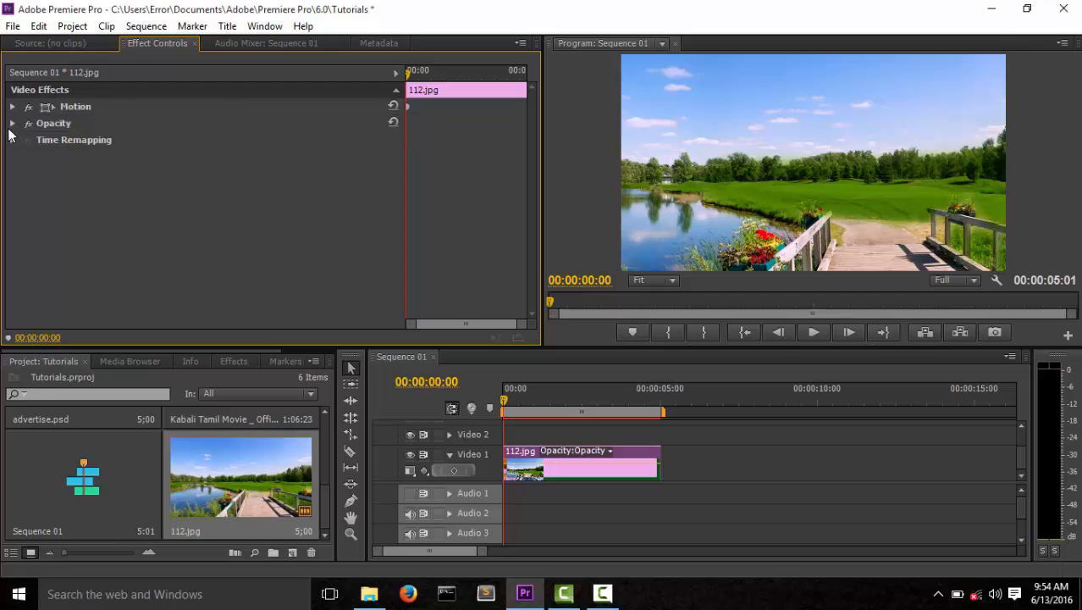
Keyframe the clip's Opacity at 0% at the start, 31% at 00:00:01:07 and 72% at 00:00:03:03.
{"action": "left_click", "coordinate": [13, 123]}
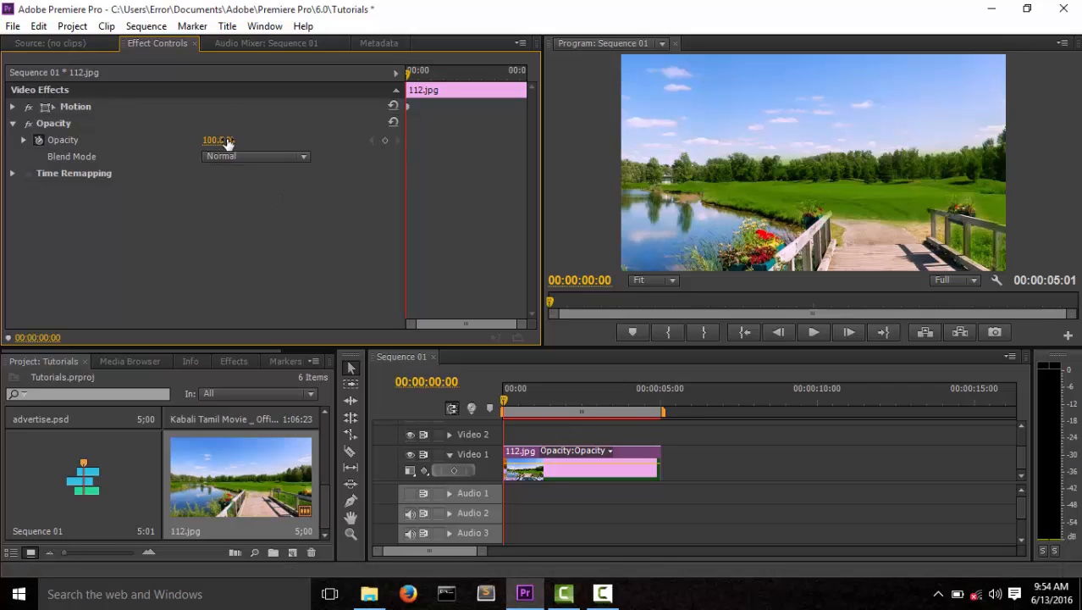
{"action": "left_click_drag", "start_coordinate": [227, 144], "coordinate": [144, 144]}
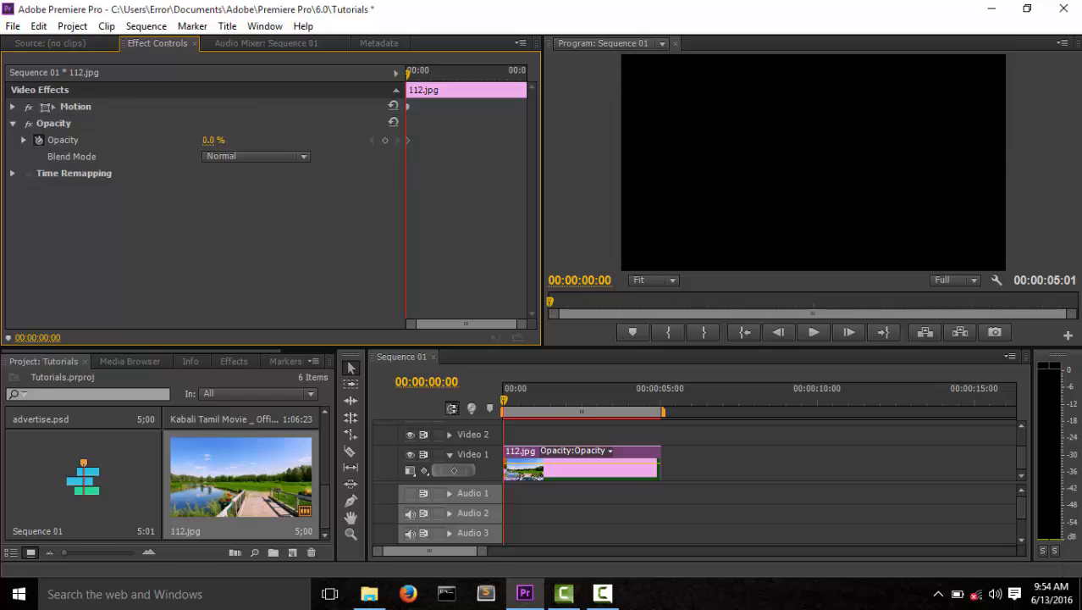
{"action": "left_click_drag", "start_coordinate": [507, 394], "coordinate": [545, 399]}
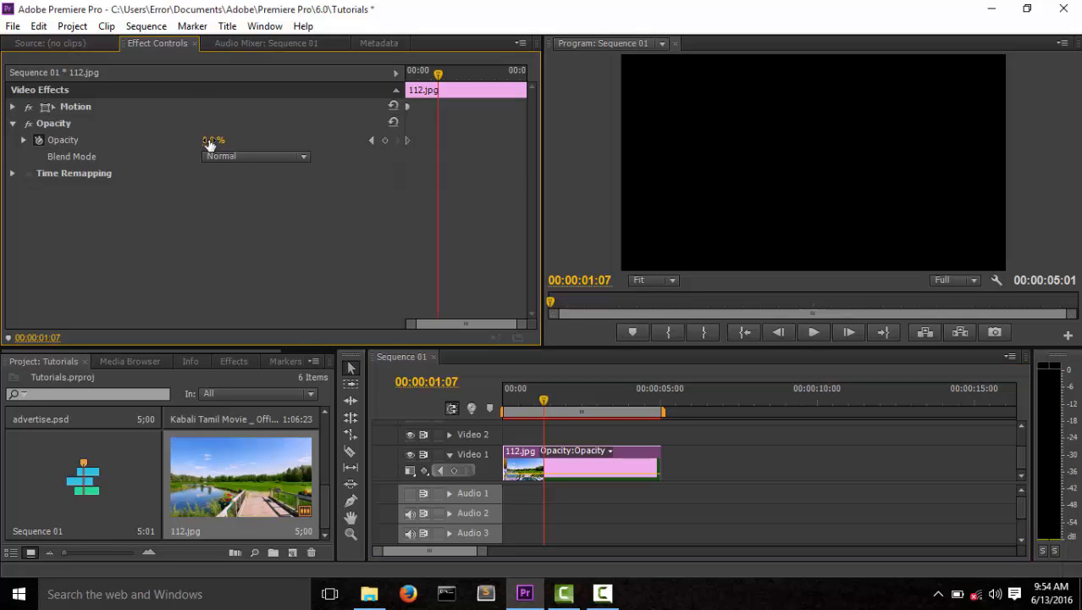
{"action": "left_click_drag", "start_coordinate": [210, 142], "coordinate": [234, 142]}
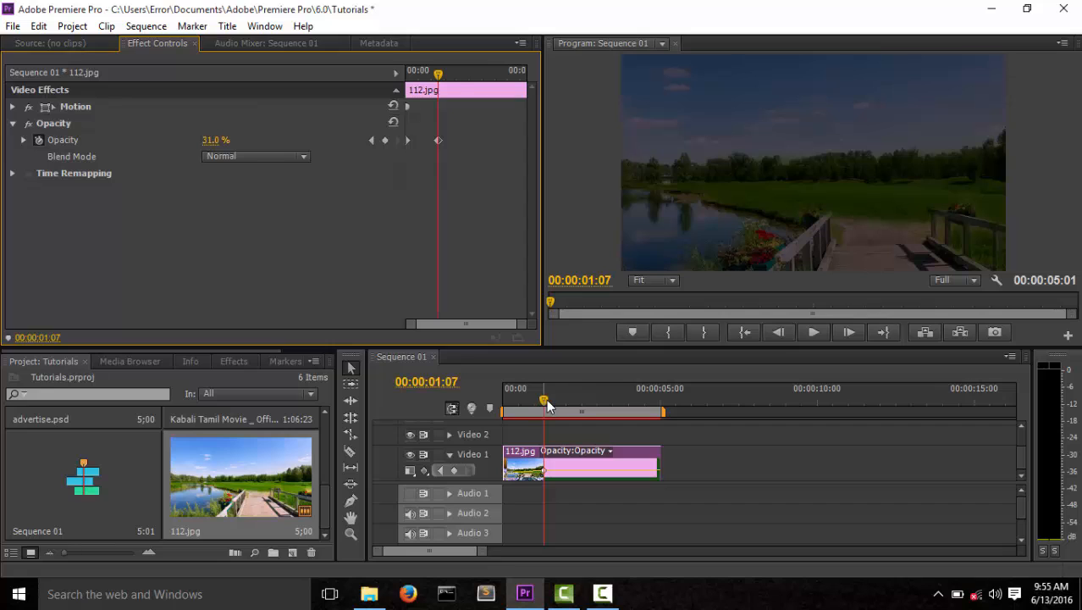
{"action": "left_click_drag", "start_coordinate": [544, 400], "coordinate": [601, 409]}
{"action": "left_click_drag", "start_coordinate": [212, 140], "coordinate": [245, 139]}
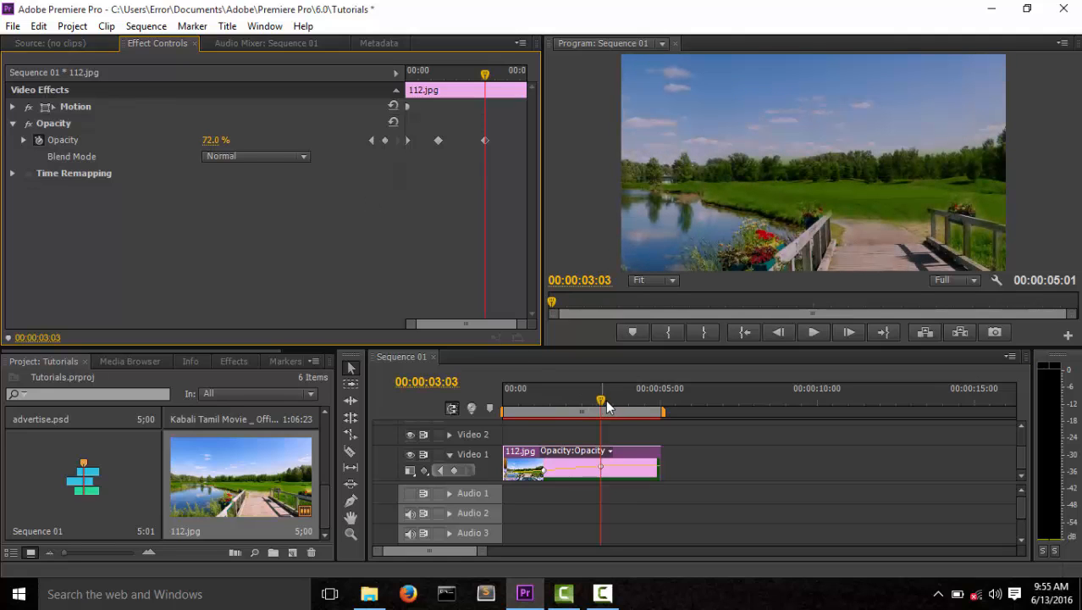
Add an Opacity keyframe of 100% to the clip at 00:00:04:09.
{"action": "left_click", "coordinate": [610, 402]}
{"action": "left_click_drag", "start_coordinate": [618, 408], "coordinate": [640, 414]}
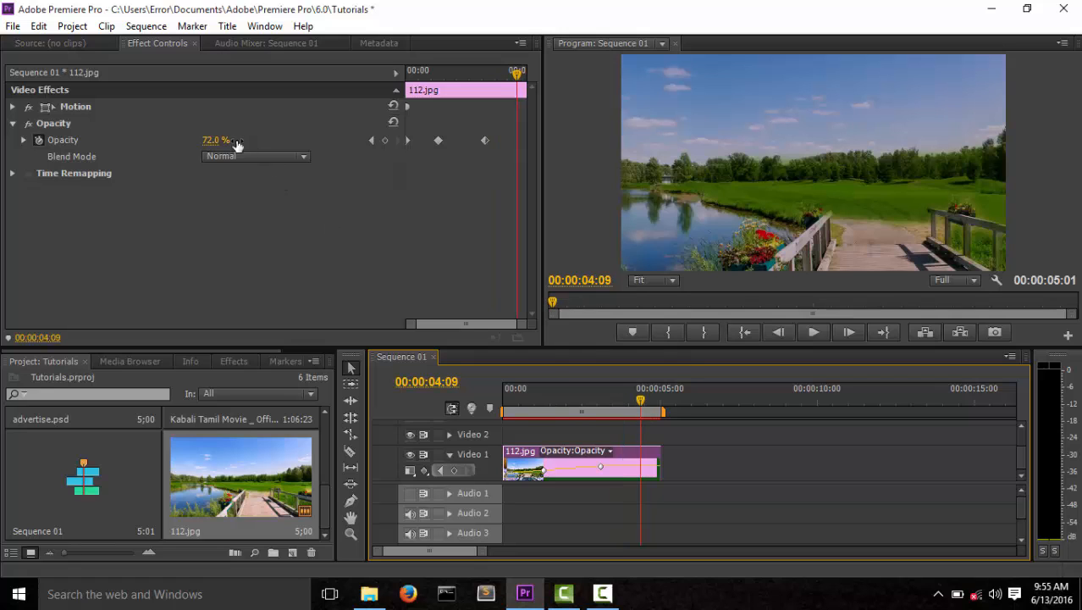
{"action": "left_click_drag", "start_coordinate": [212, 141], "coordinate": [237, 141]}
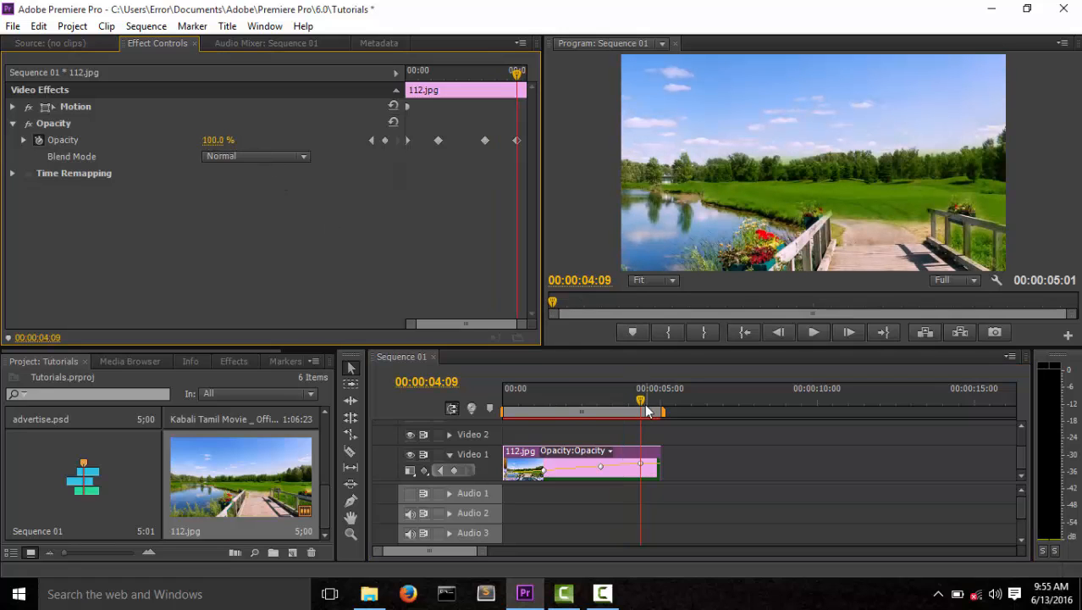
Preview the Opacity fade-in from the sequence start, stop near the clip's end, and play it again from the beginning.
{"action": "left_click", "coordinate": [455, 400]}
{"action": "key", "text": "Home"}
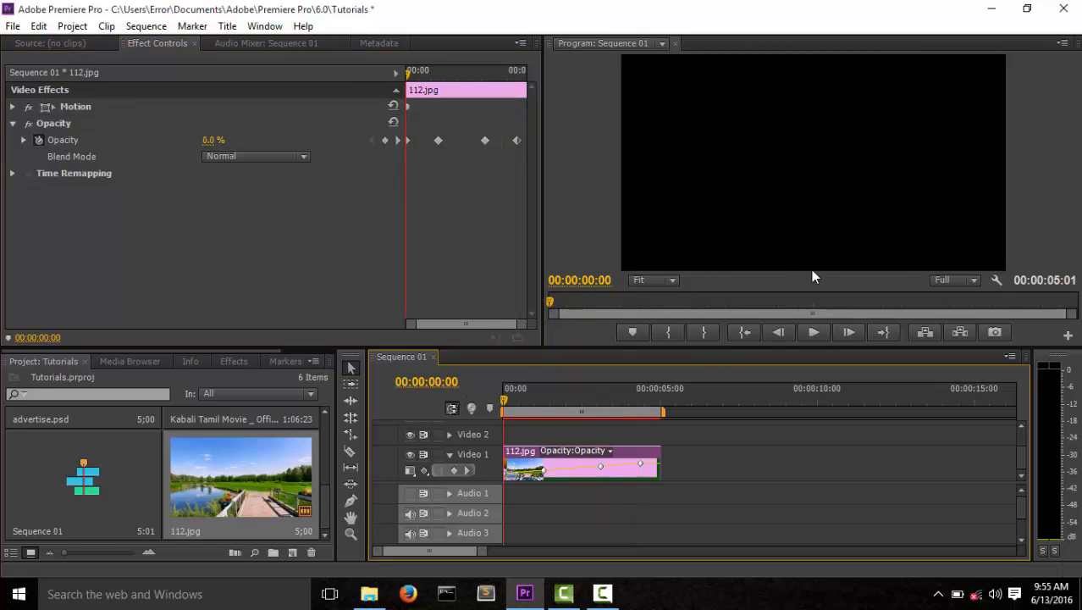
{"action": "left_click", "coordinate": [813, 332]}
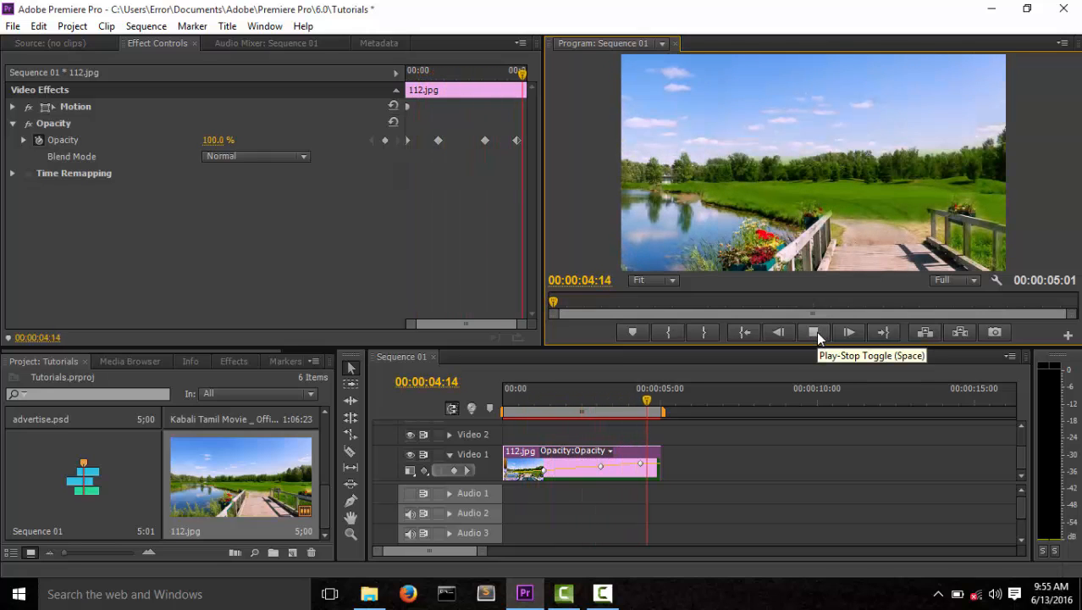
{"action": "left_click", "coordinate": [815, 331]}
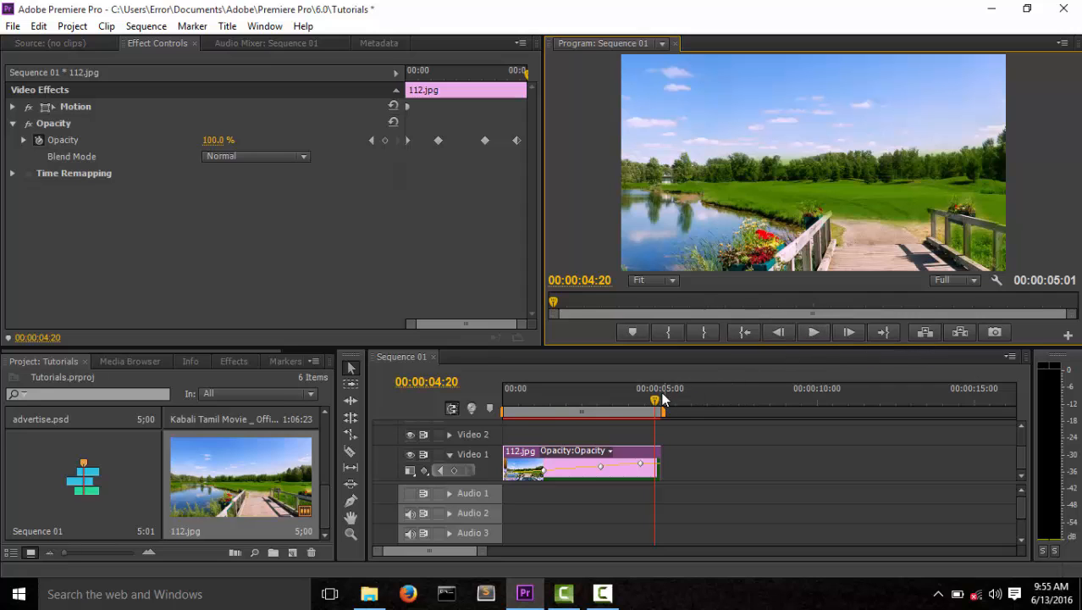
{"action": "left_click_drag", "start_coordinate": [664, 398], "coordinate": [497, 419]}
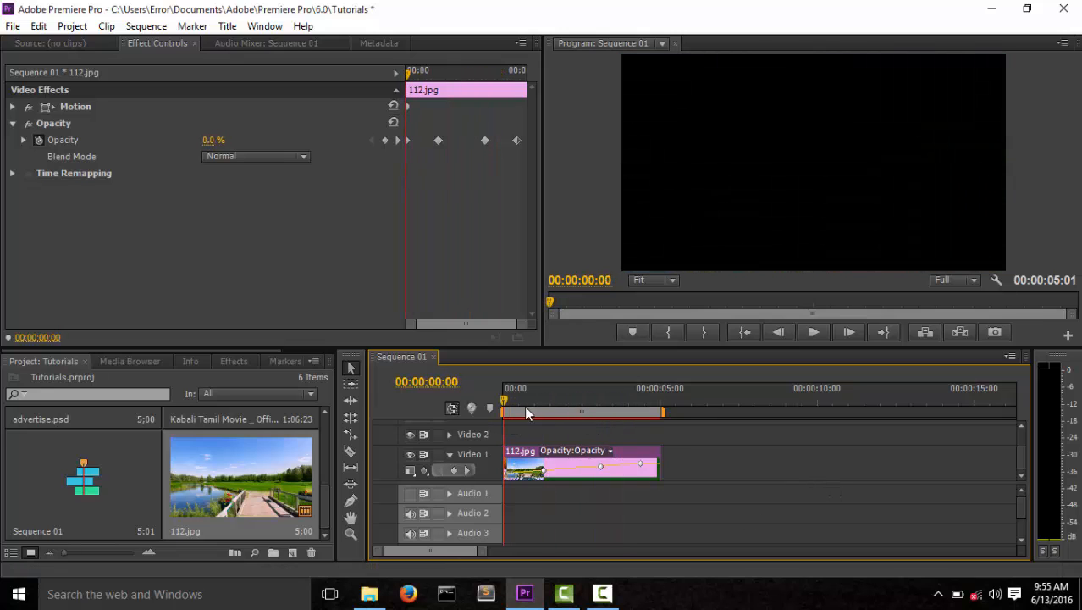
{"action": "key", "text": "space"}
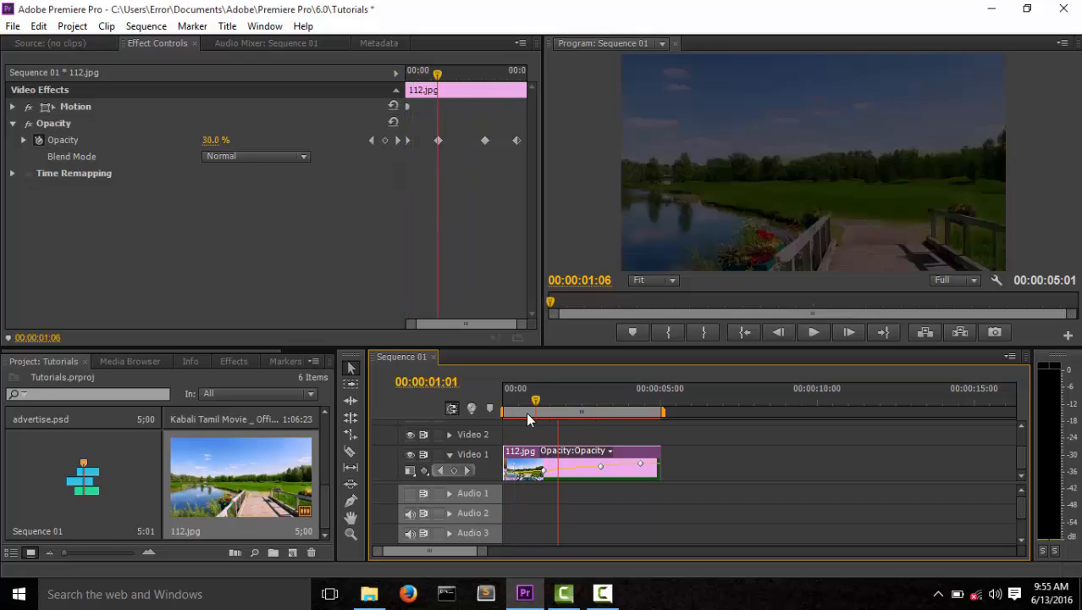